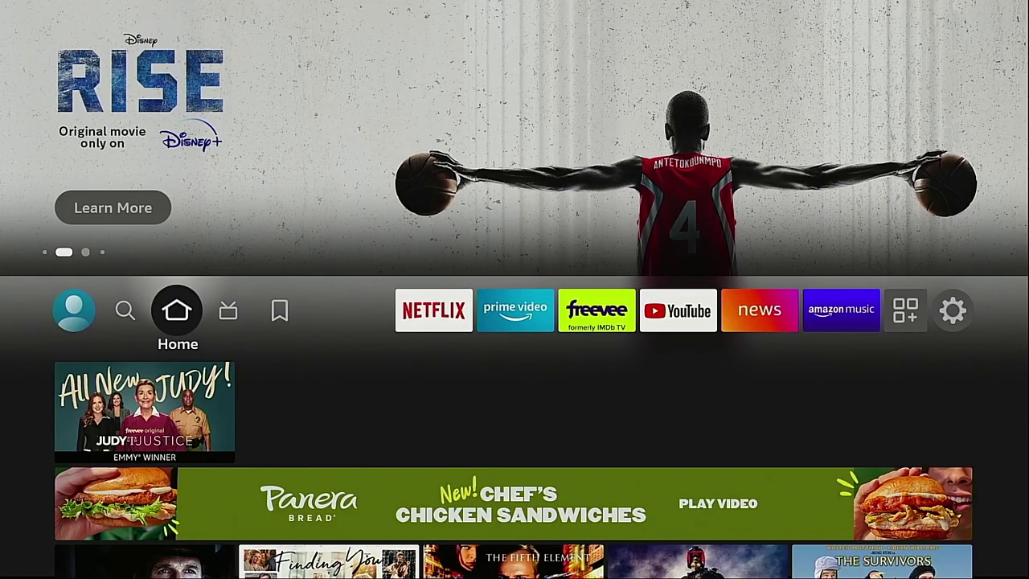
Step: Open My Fire TV from the Settings tiles and check that Developer options is listed
key("Right")
key("Right")
key("Right")
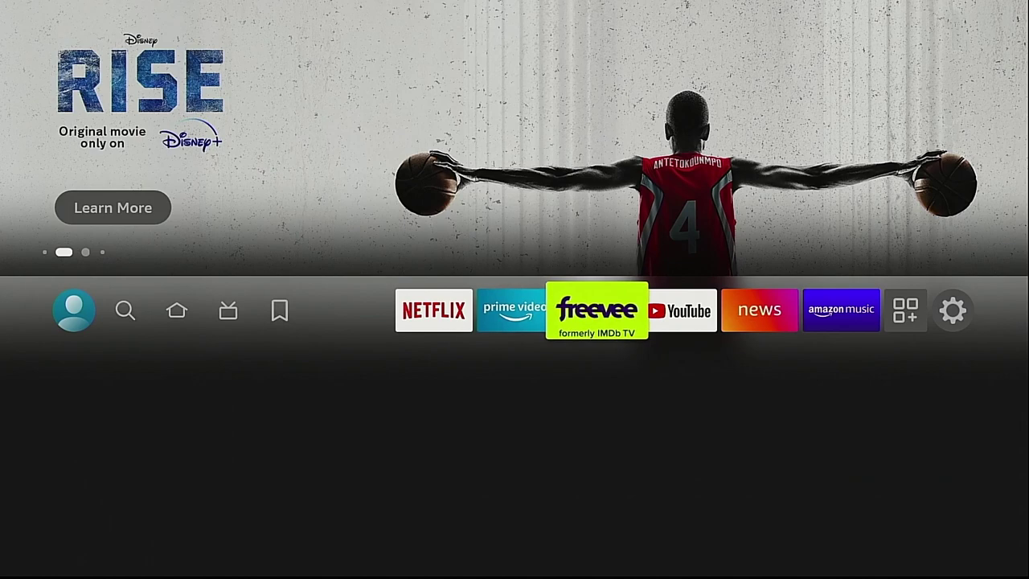
key("Right")
key("Right")
key("Right")
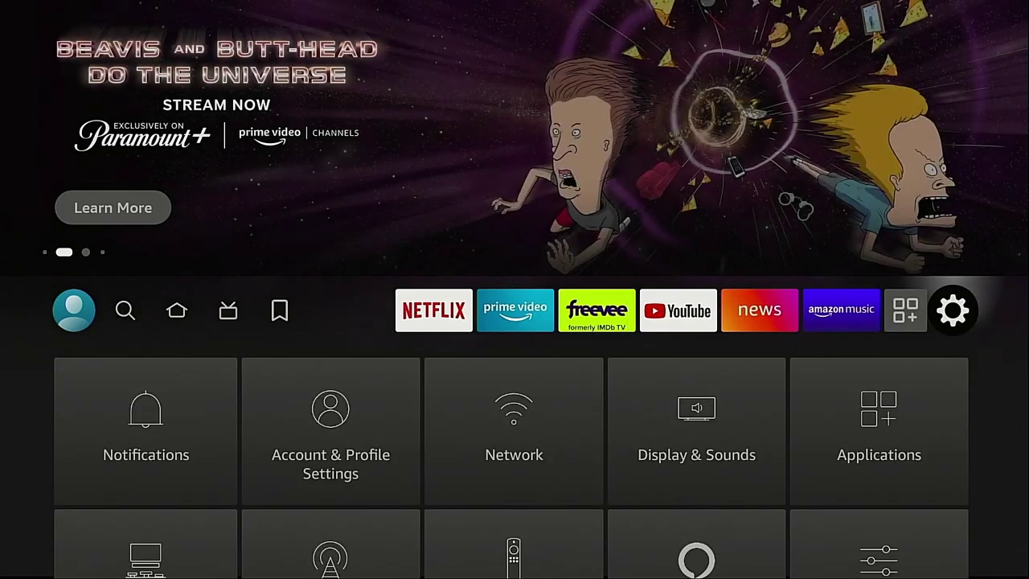
key("Down")
key("Down")
key("Down")
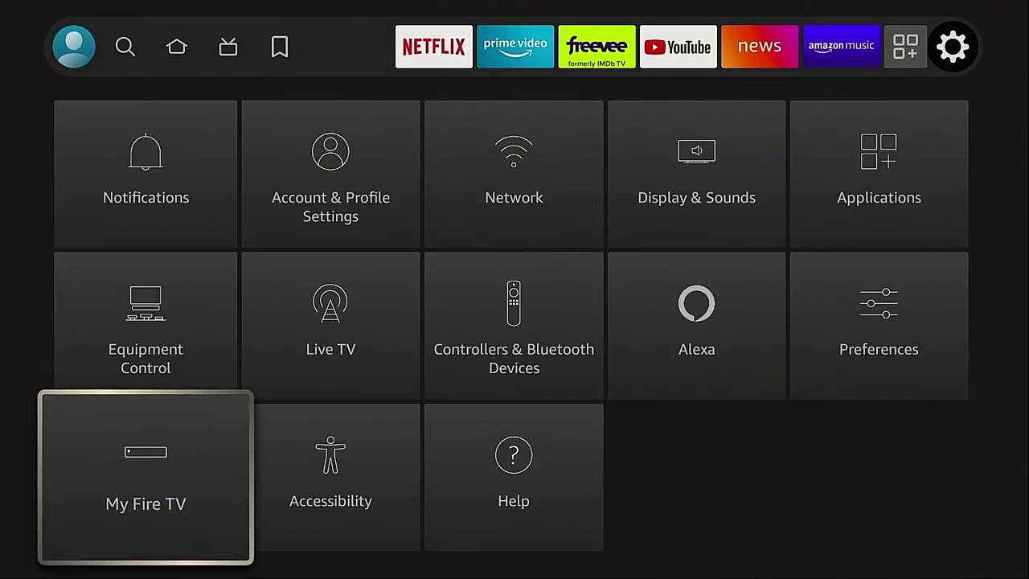
key("Return")
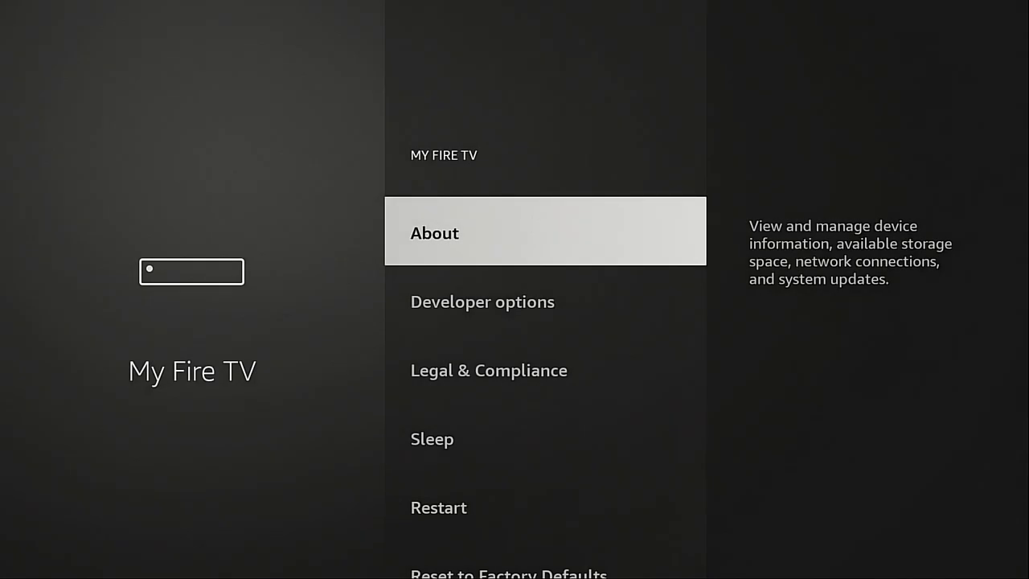
key("Down")
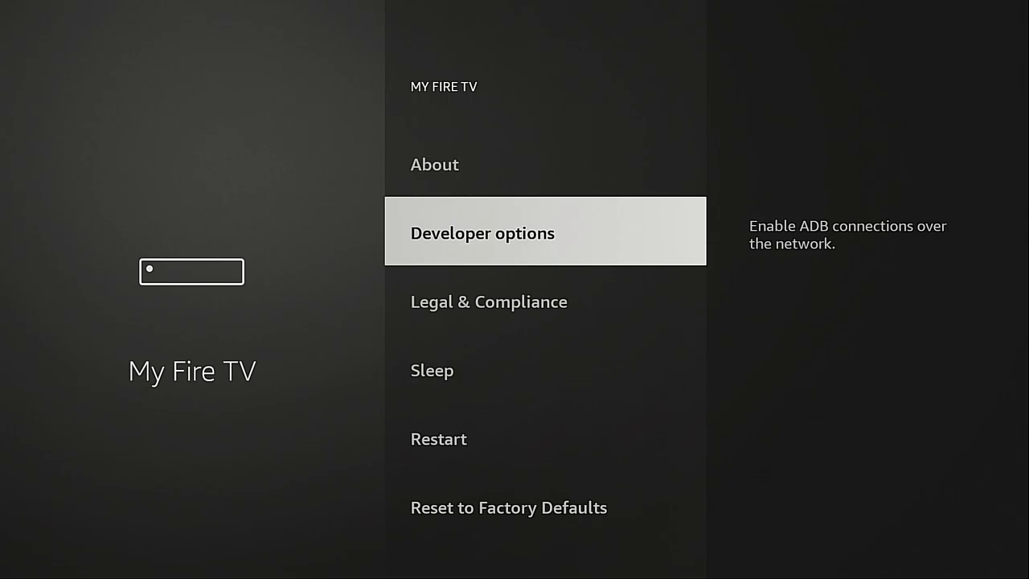
Step: Return to the home screen and go back down into the Settings tiles toward My Fire TV
key("Home")
key("Right")
key("Right")
key("Right")
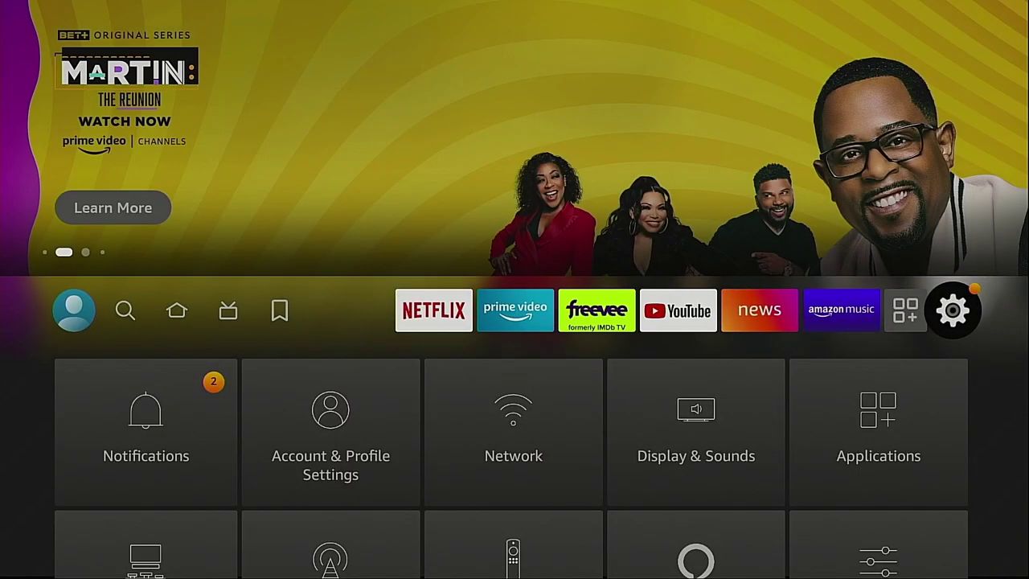
key("Down")
key("Down")
key("Down")
Step: Enter the My Fire TV settings, then return to the Settings tiles on the top row
key("Return")
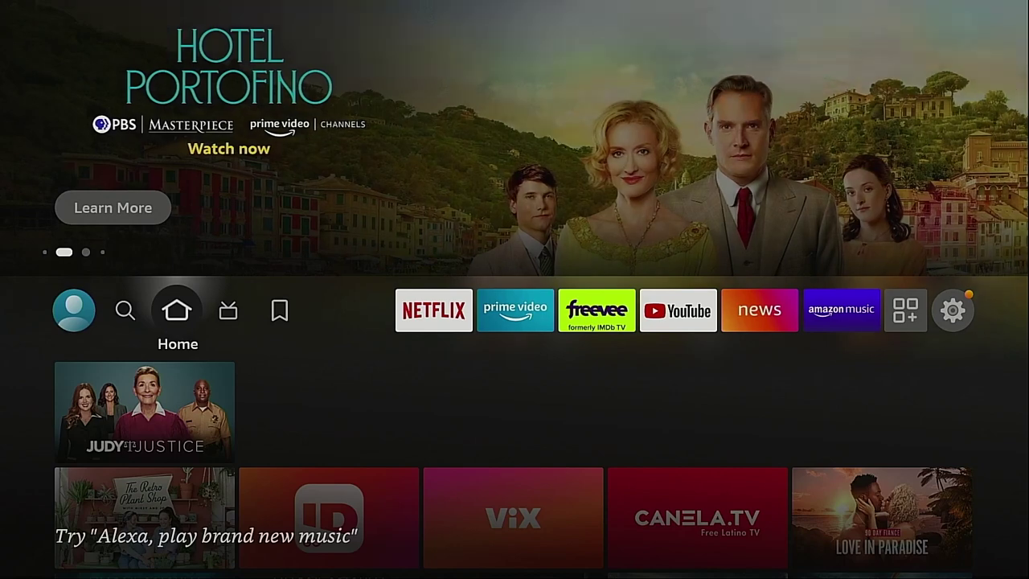
key("Right")
key("Right")
key("Right")
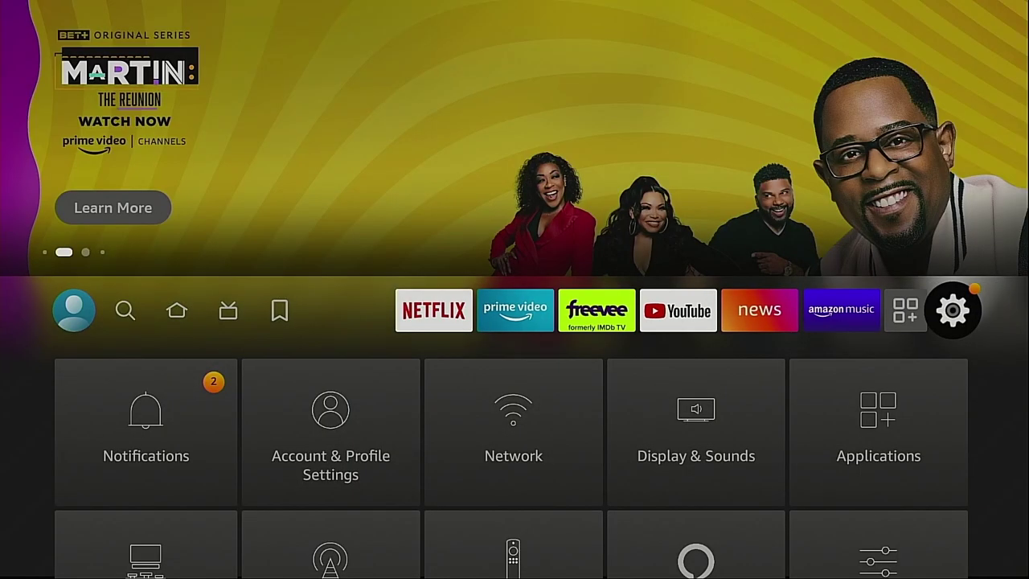
Step: Go to Settings > My Fire TV > About
key("Down")
key("Down")
key("Down")
key("Return")
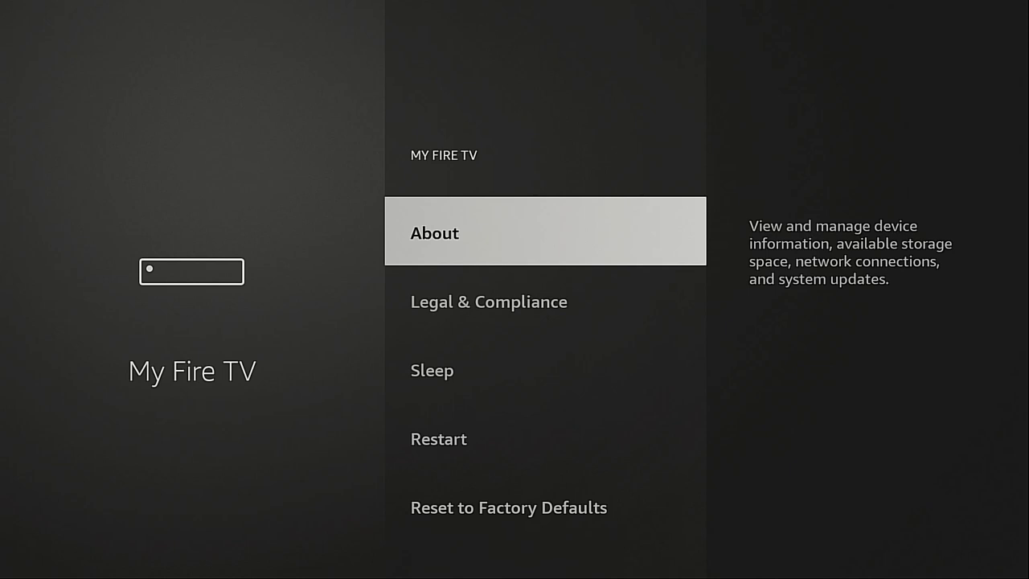
key("Return")
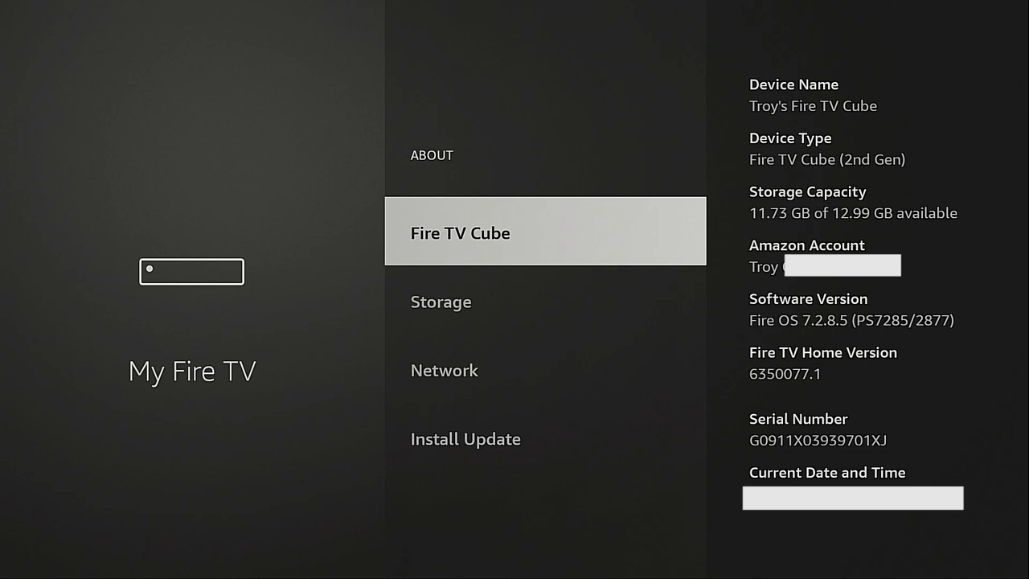
Step: Select Fire TV Cube repeatedly to unlock developer mode, then go back down to Developer options
key("Return")
key("Return")
key("Return")
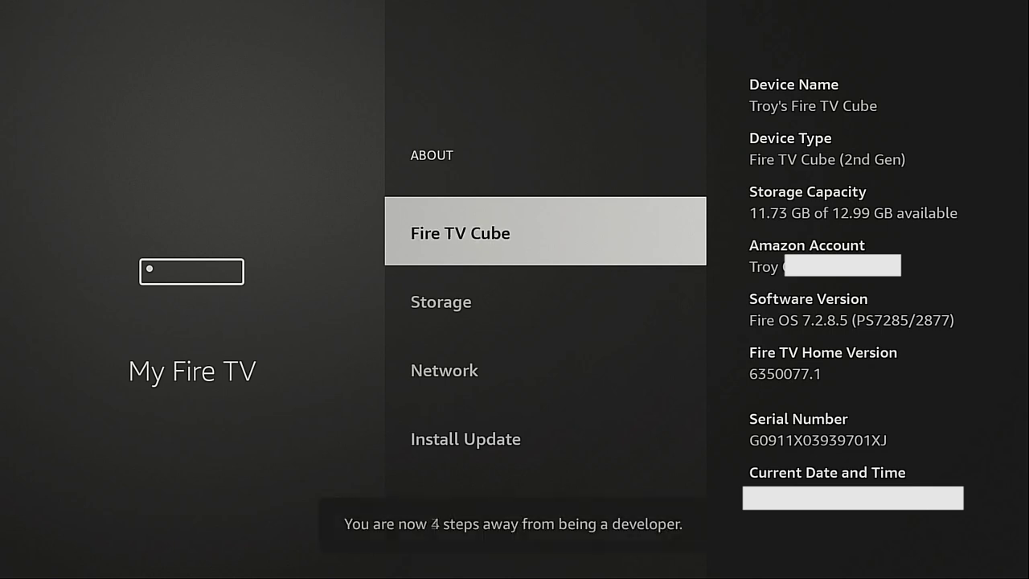
key("Return")
key("Return")
key("Return")
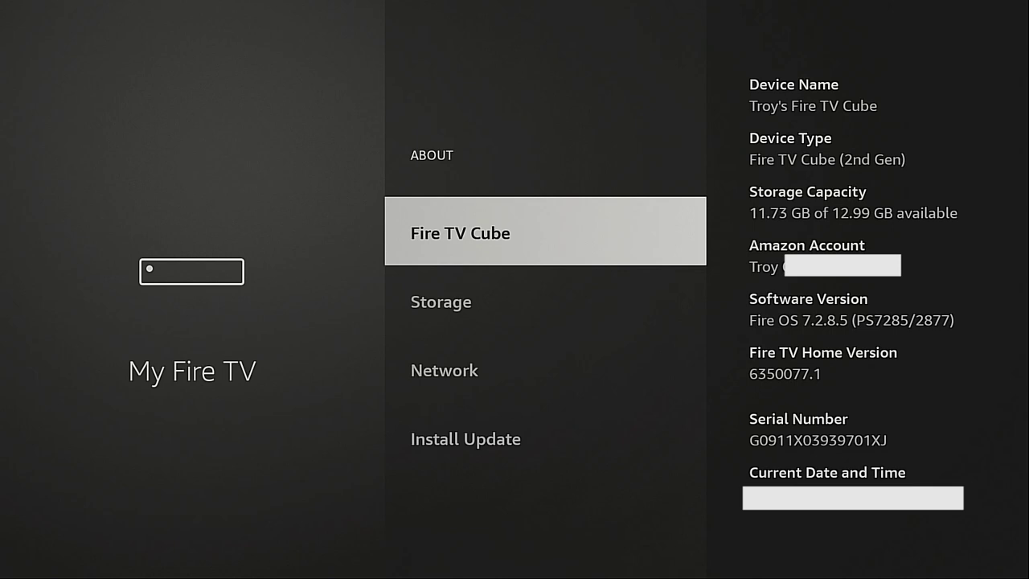
key("Escape")
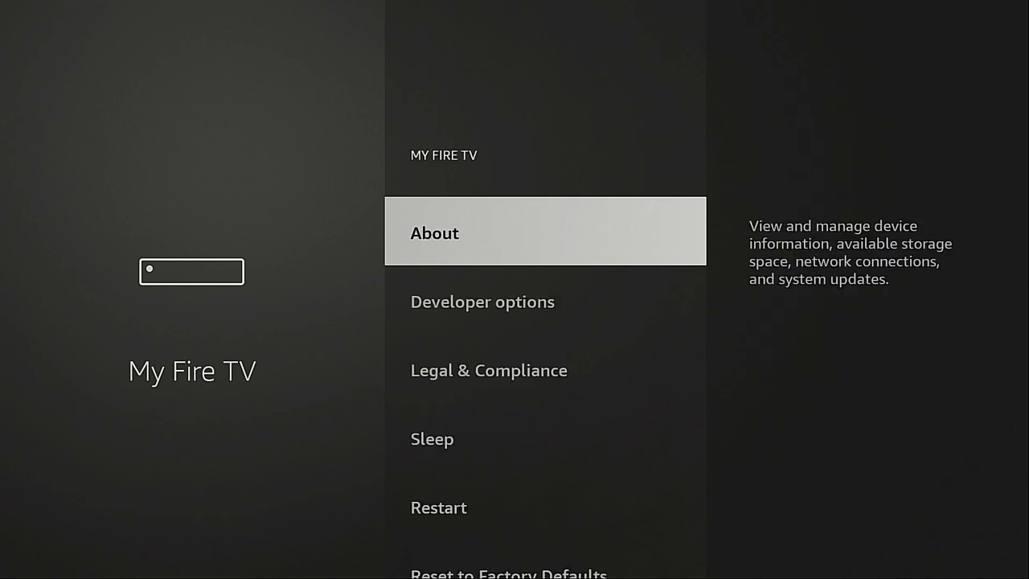
key("Down")
Step: In Developer options (ADB debugging OFF), open Install unknown apps twice, dismissing the no-apps notice each time
key("Return")
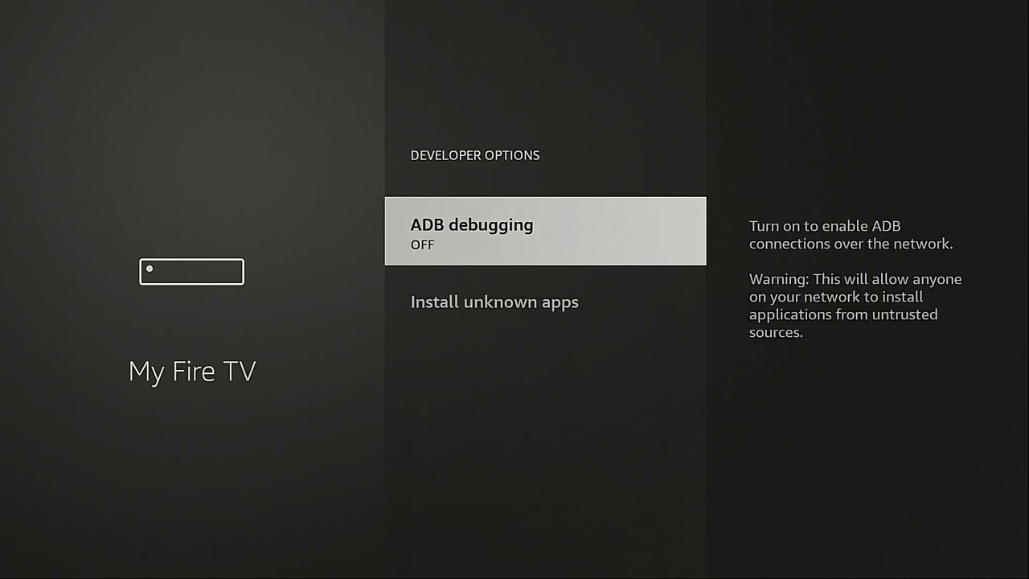
key("Down")
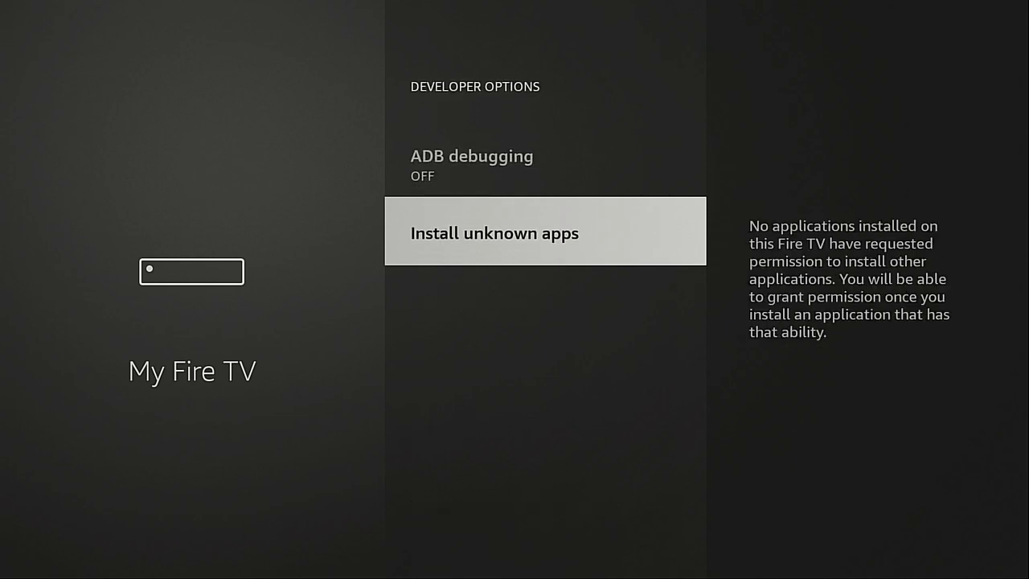
key("Return")
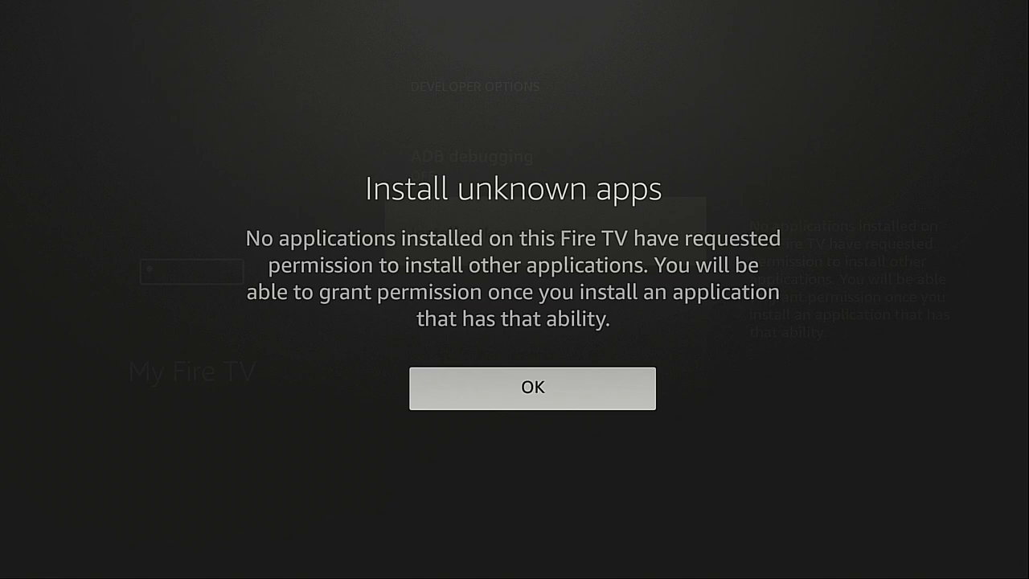
key("Return")
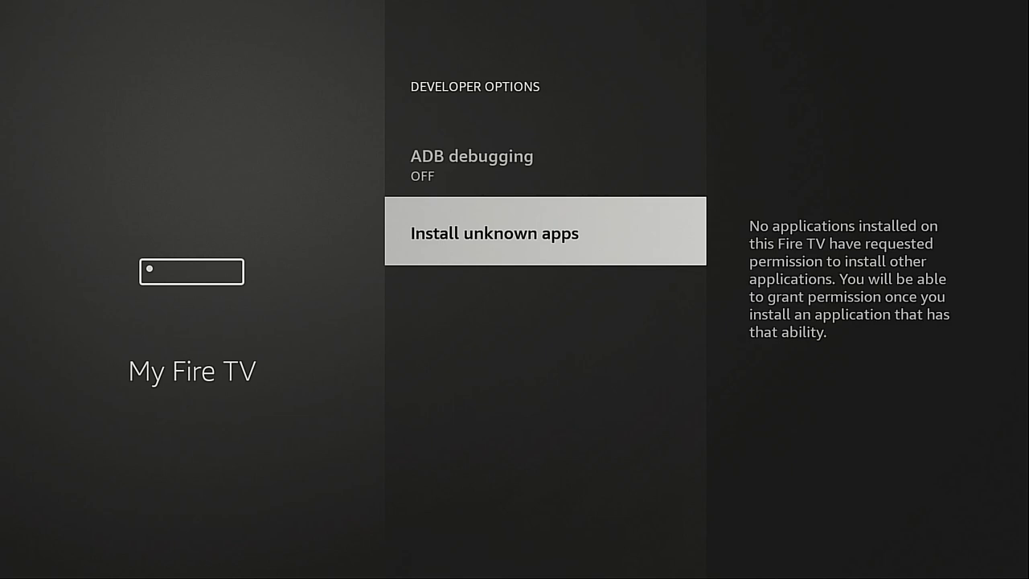
key("Return")
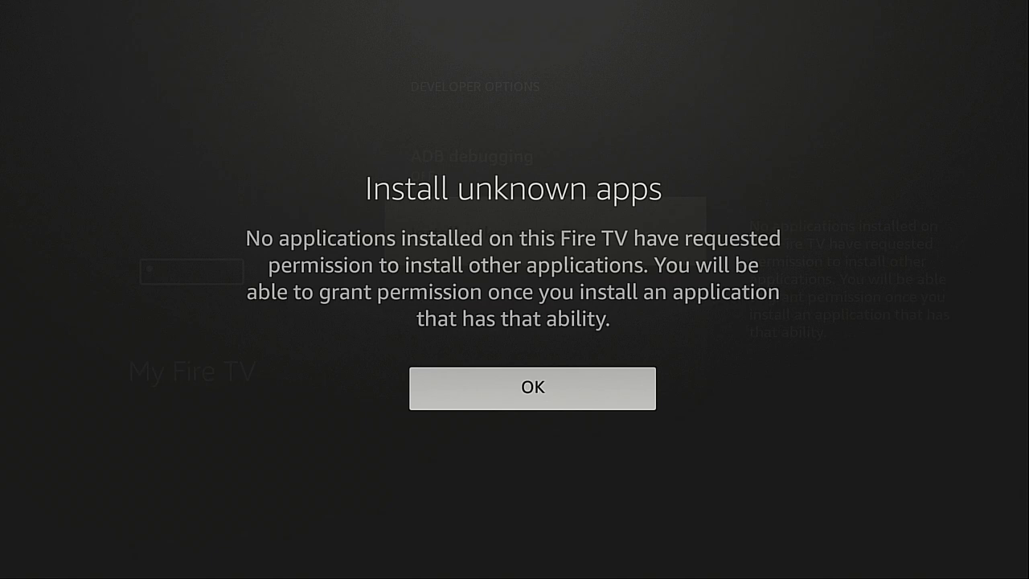
key("Return")
Step: Back out of Developer Options to the My Fire TV menu
key("Escape")
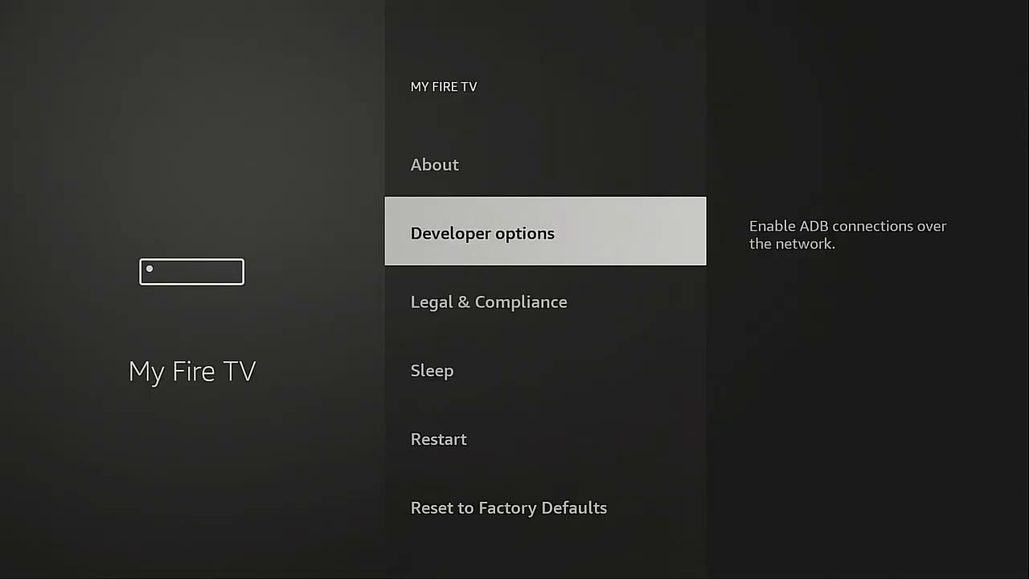